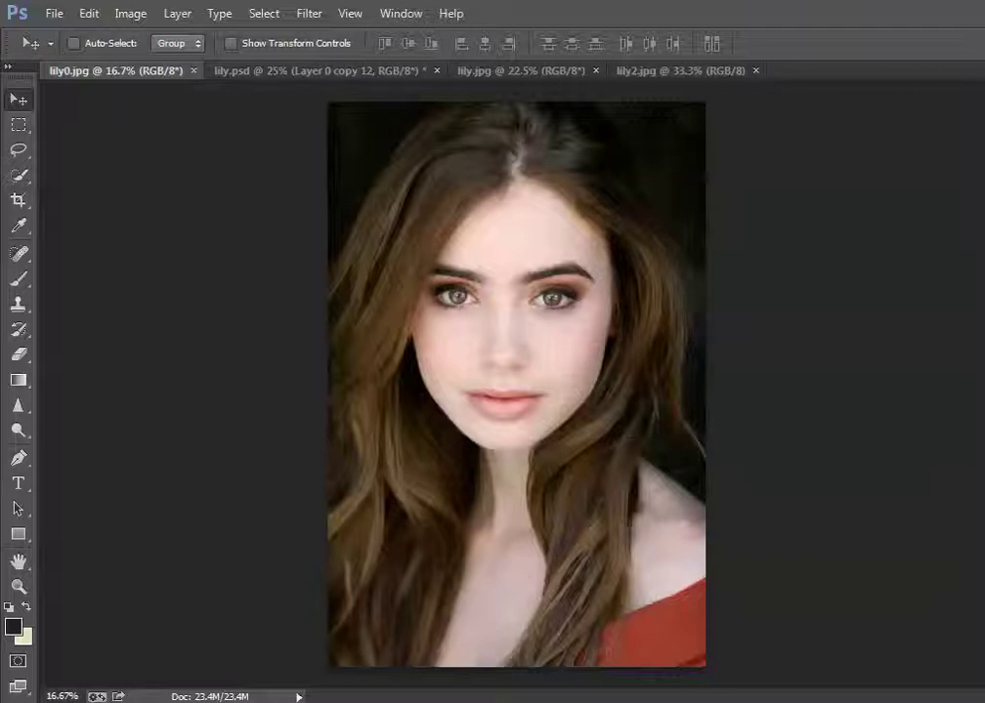
# Zoom in and scroll around the original portrait, then fit it back in the window
pyautogui.hotkey('ctrl', '+')
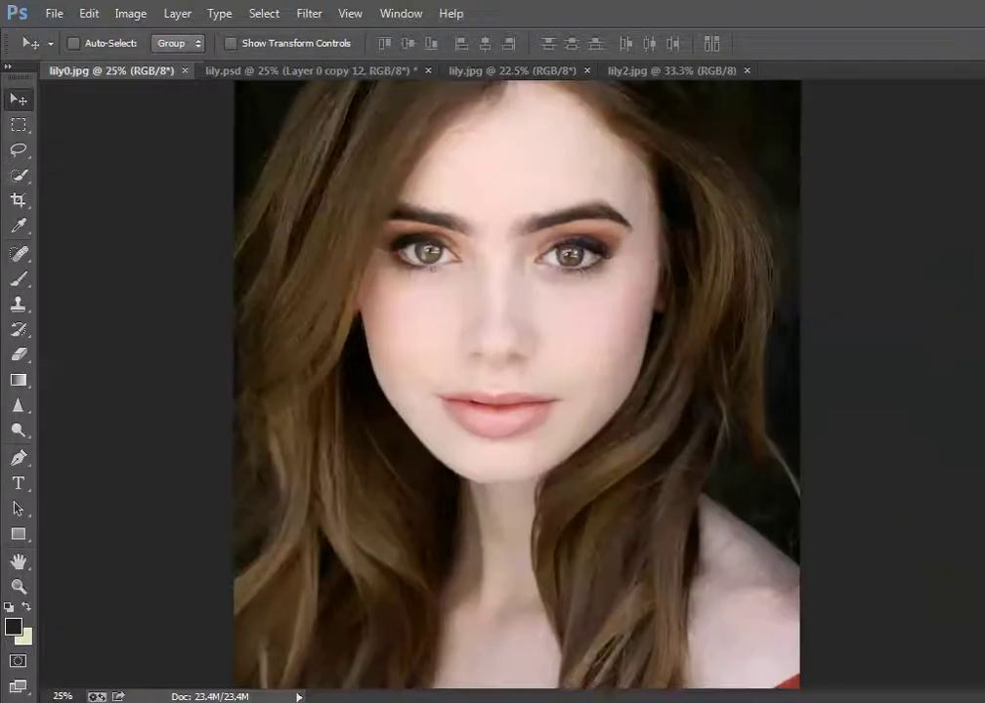
pyautogui.scroll(2, 517, 391)
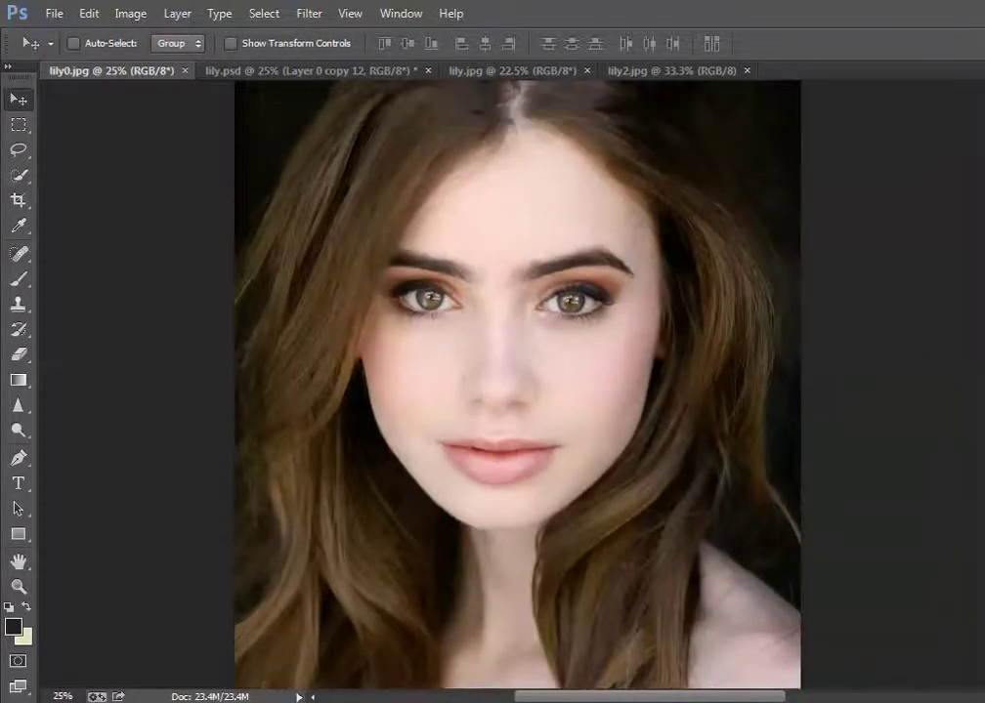
pyautogui.scroll(3, 517, 390)
pyautogui.scroll(1, 518, 391)
pyautogui.scroll(1, 517, 391)
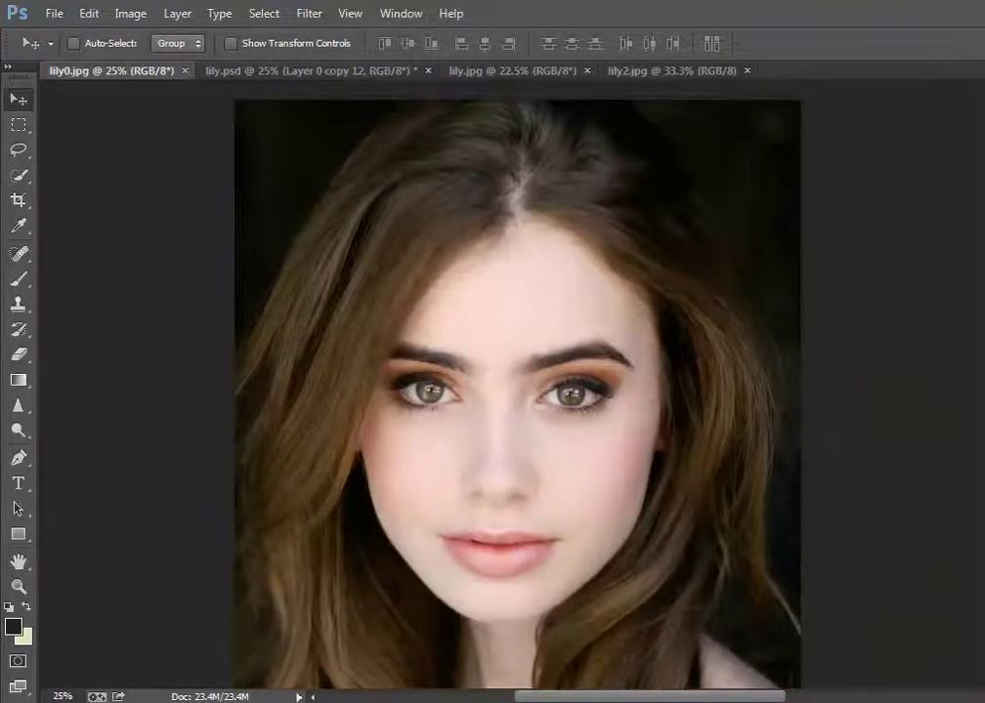
pyautogui.scroll(-1, 517, 391)
pyautogui.scroll(-1, 517, 391)
pyautogui.scroll(-3, 518, 391)
pyautogui.scroll(-2, 517, 390)
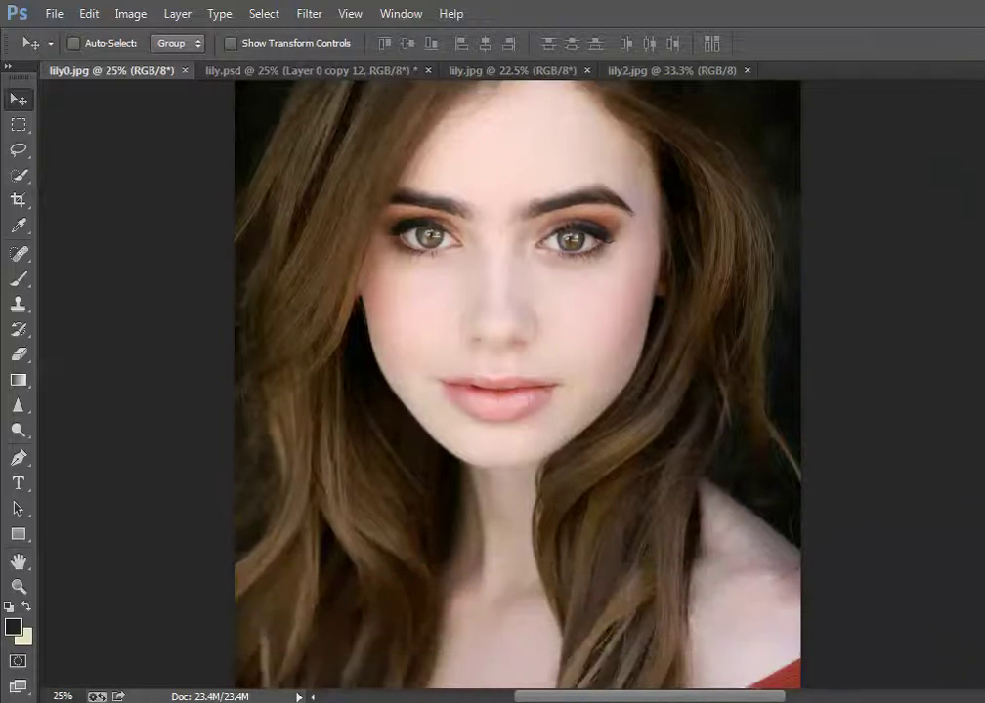
pyautogui.scroll(-1, 518, 391)
pyautogui.hotkey('ctrl', '-')
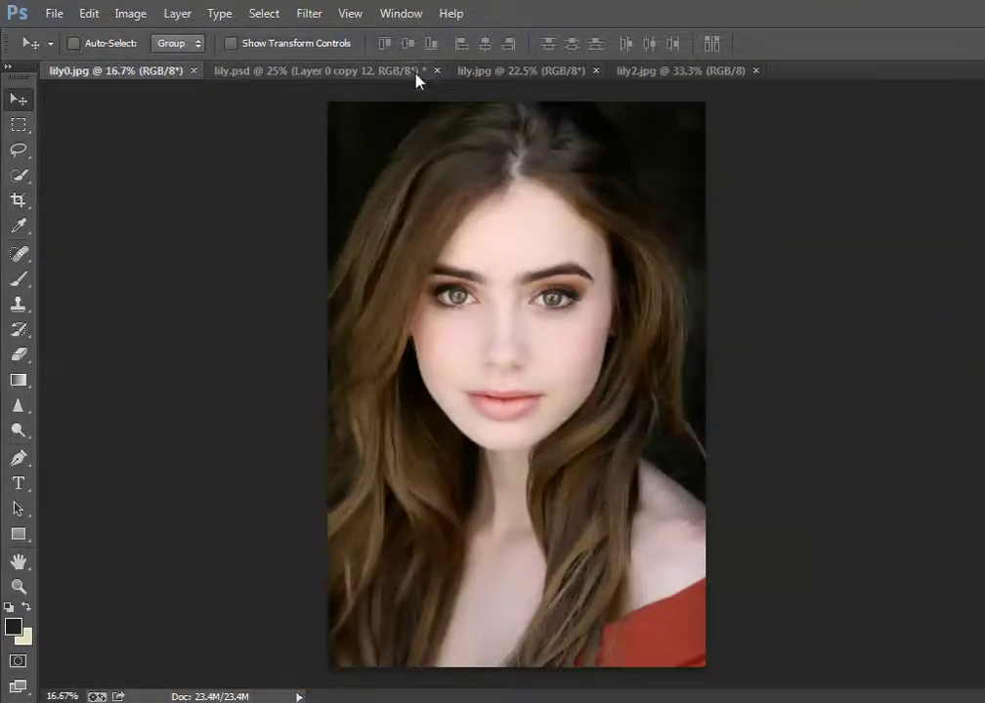
# Inspect the lily.psd cut-out up close and toggle the hair sharpening with undo/redo
pyautogui.click(415, 71)
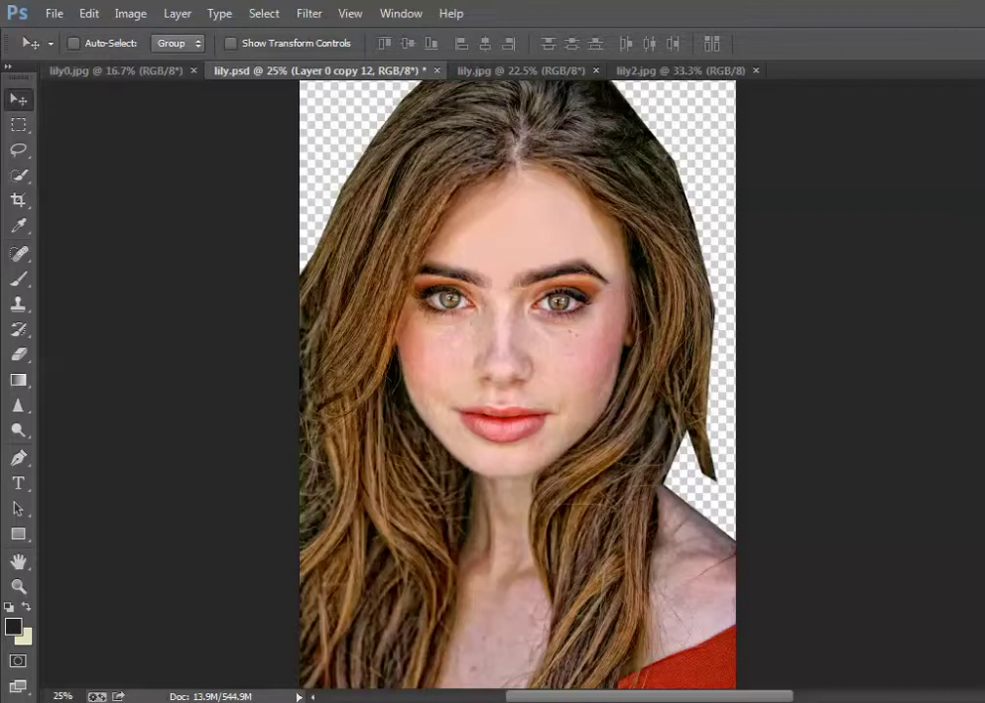
pyautogui.hotkey('ctrl', '+')
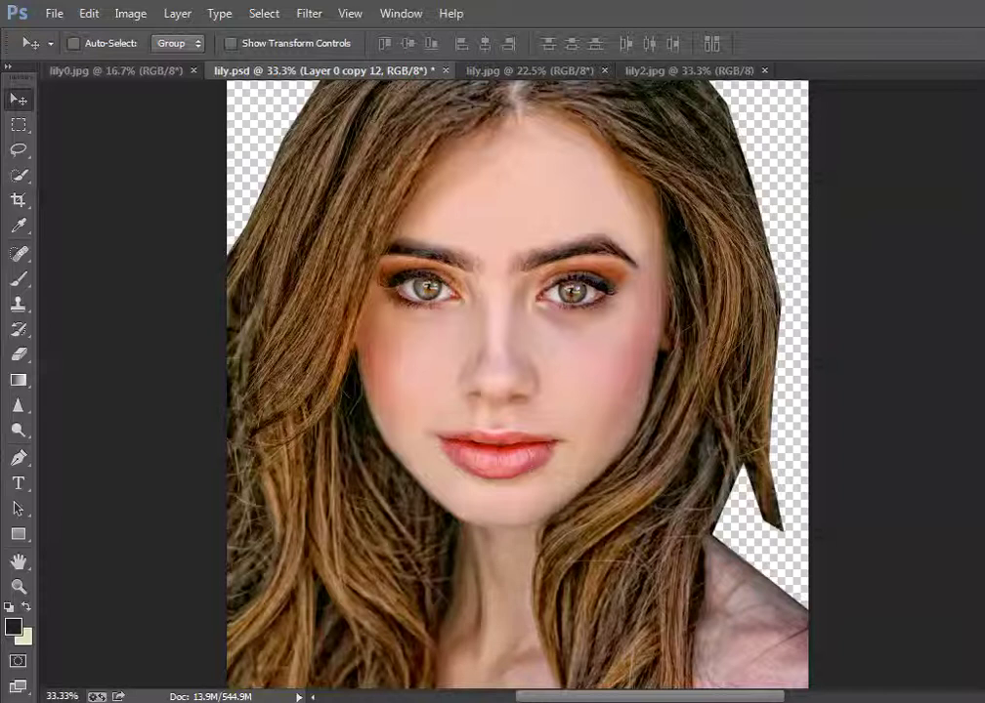
pyautogui.scroll(-2, 836, 464)
pyautogui.scroll(-3, 835, 464)
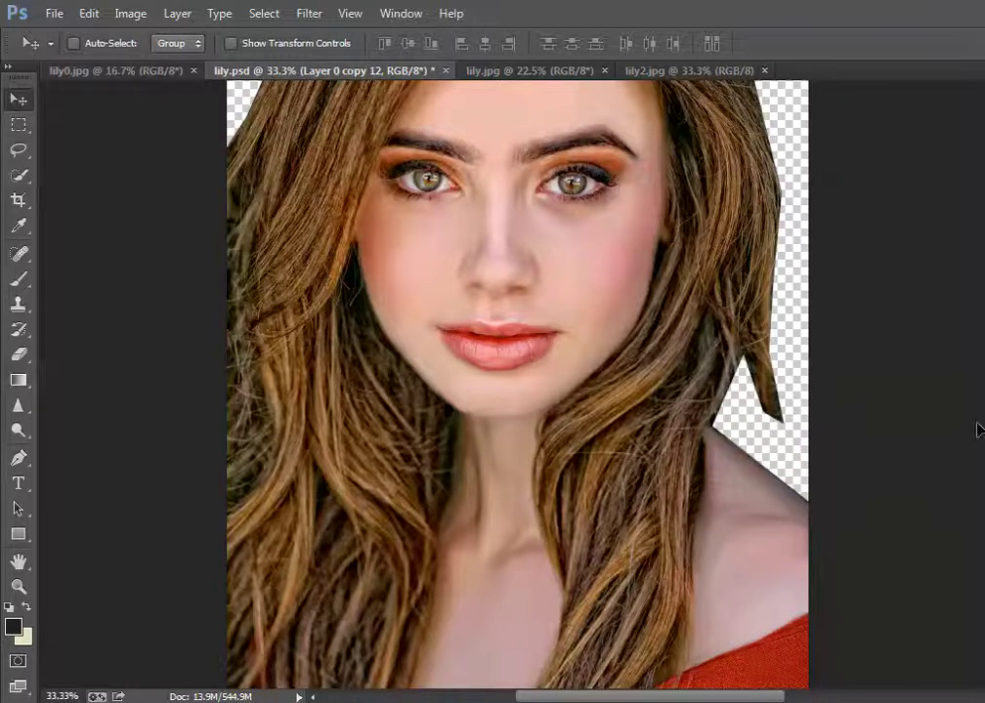
pyautogui.scroll(3, 774, 367)
pyautogui.scroll(1, 774, 367)
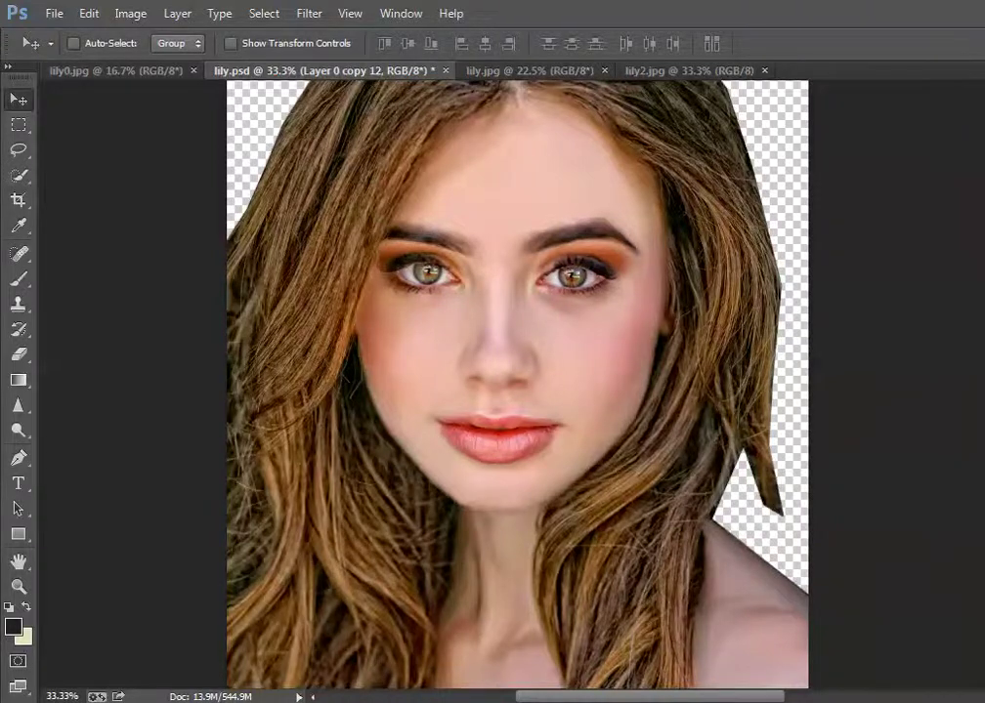
pyautogui.hotkey('ctrl', '-')
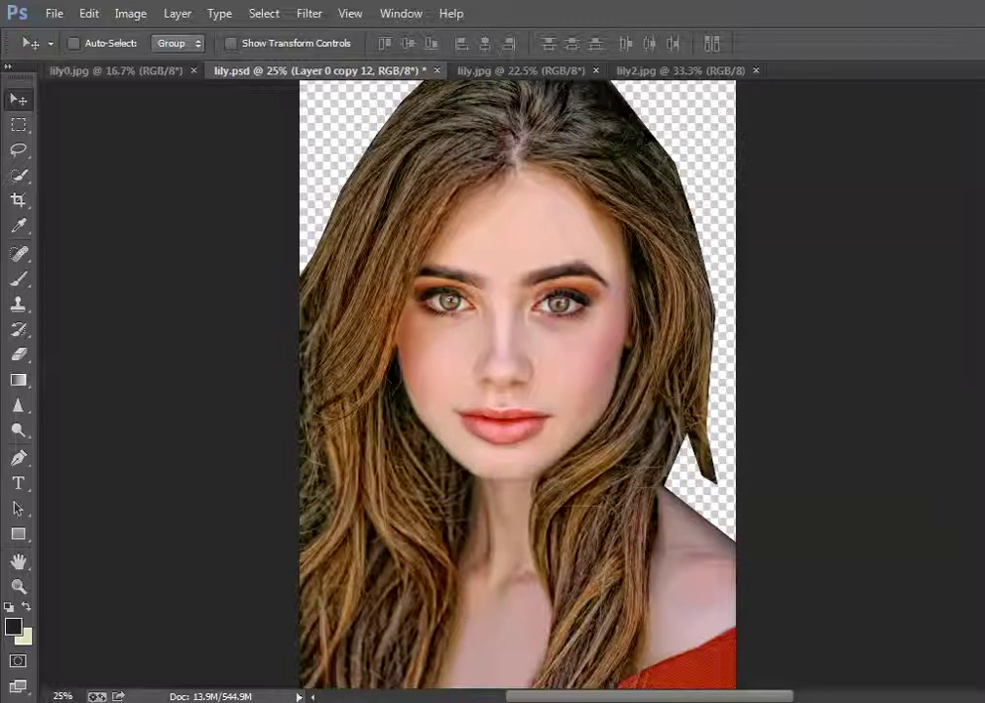
pyautogui.hotkey('ctrl', 'z')
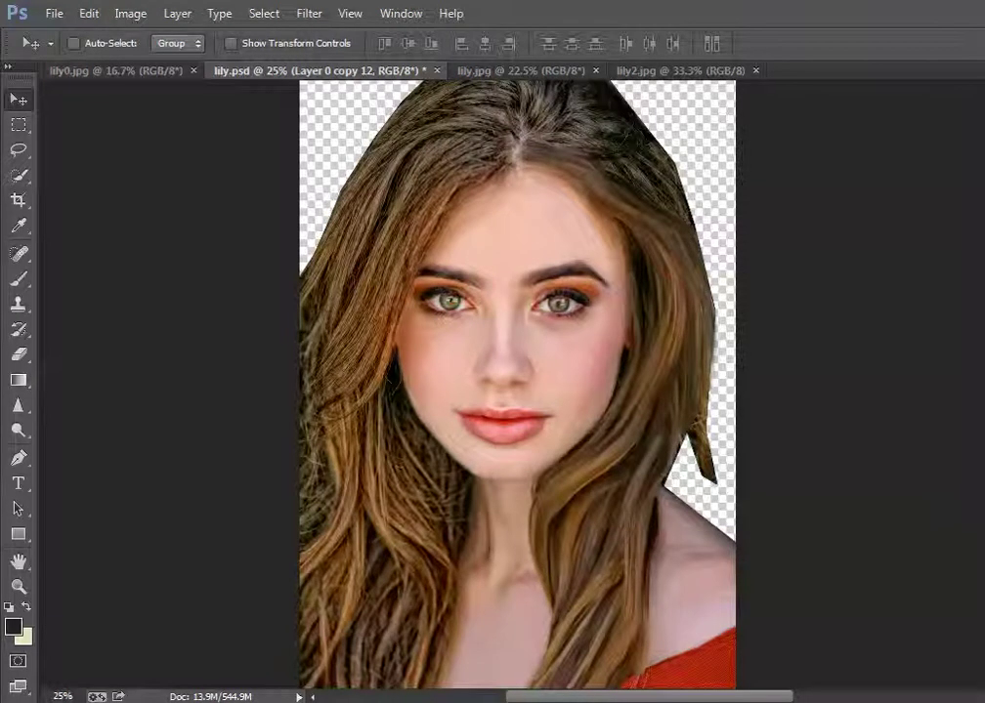
pyautogui.hotkey('ctrl', 'z')
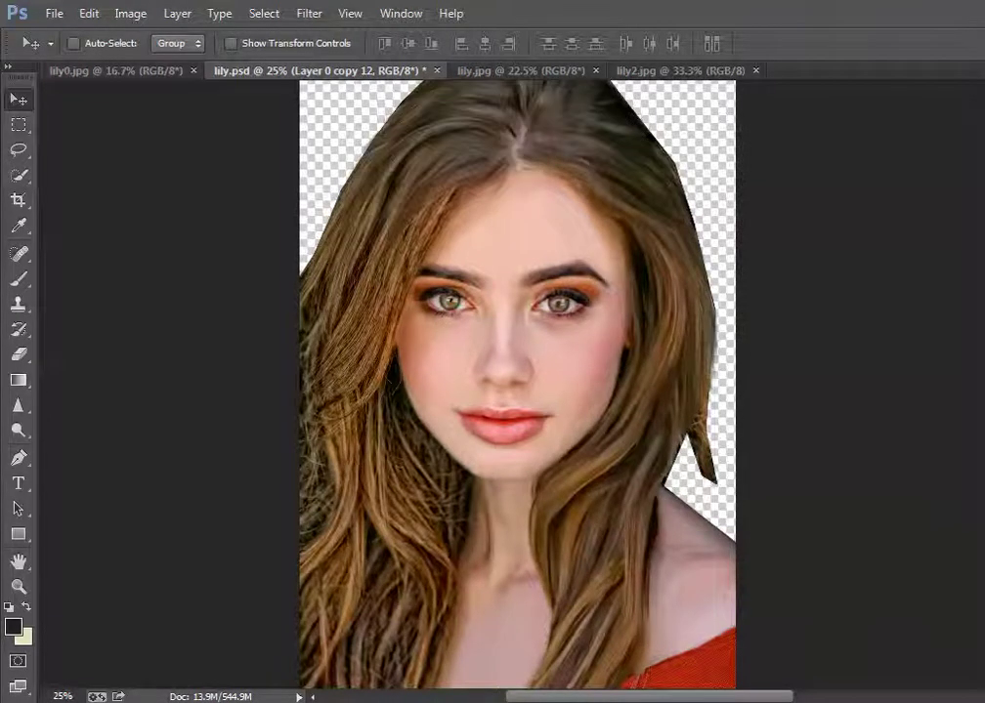
# Remove the hair sharpening again and zoom out to view the whole fiery portrait
pyautogui.hotkey('ctrl', 'z')
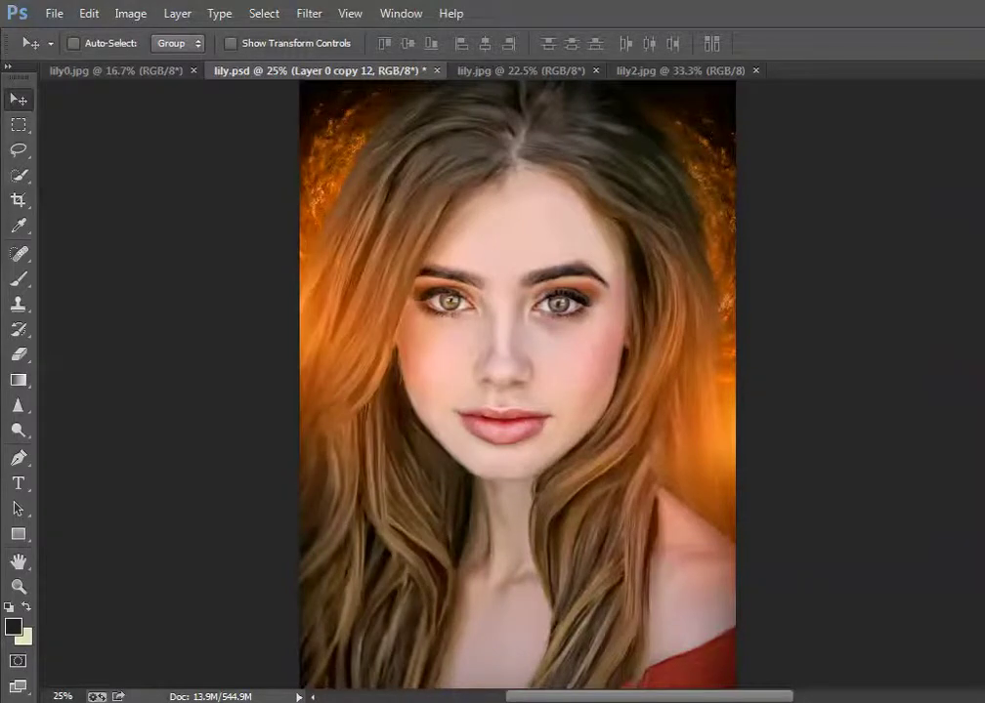
pyautogui.hotkey('ctrl', '-')
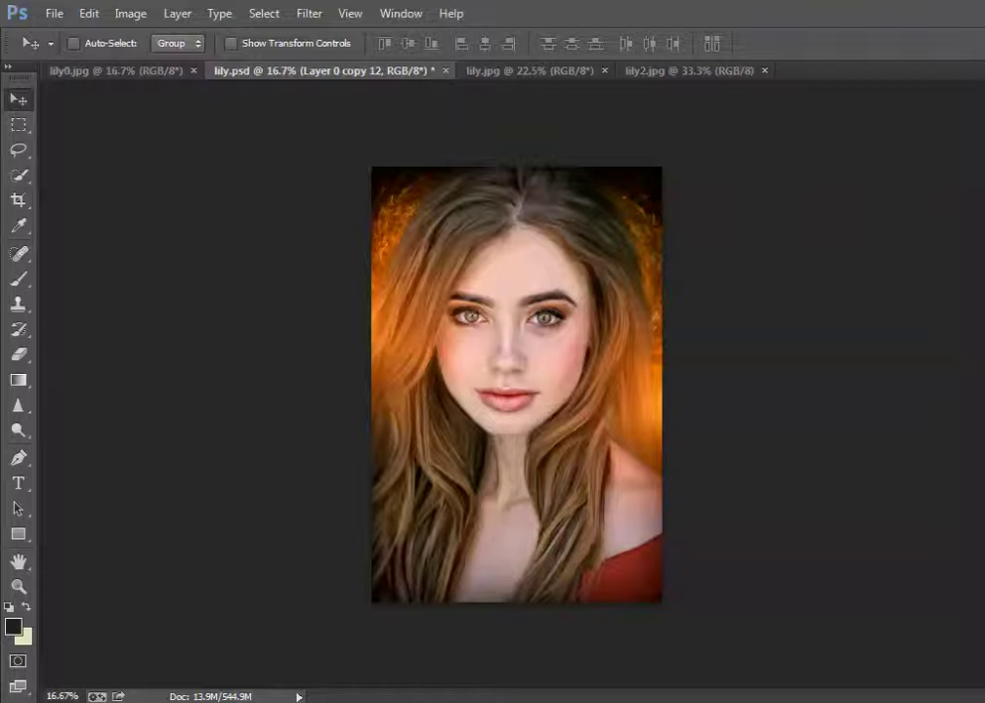
pyautogui.hotkey('ctrl', '+')
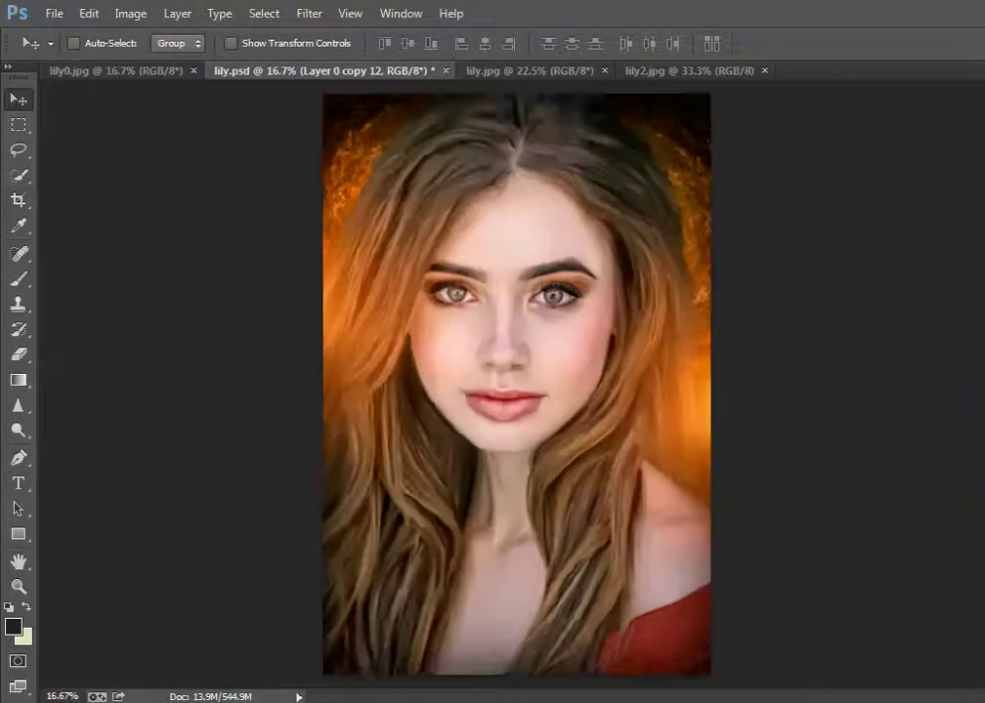
pyautogui.scroll(-1, 907, 468)
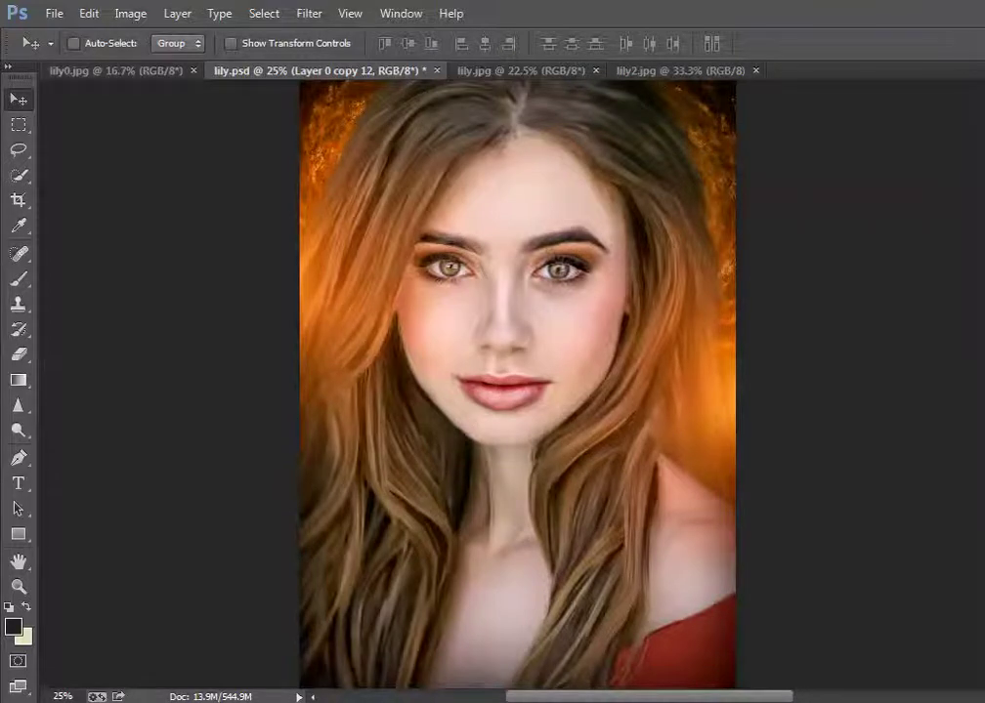
pyautogui.hotkey('ctrl', '-')
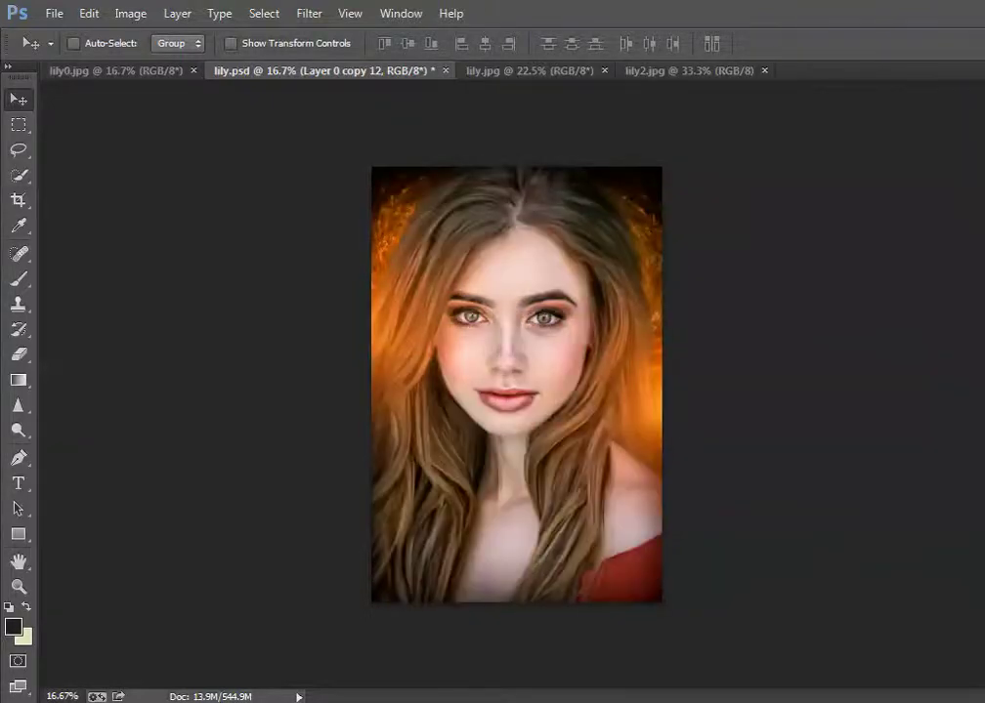
# Zoom in to 50% and scroll to centre the face and eyes
pyautogui.hotkey('ctrl', '+')
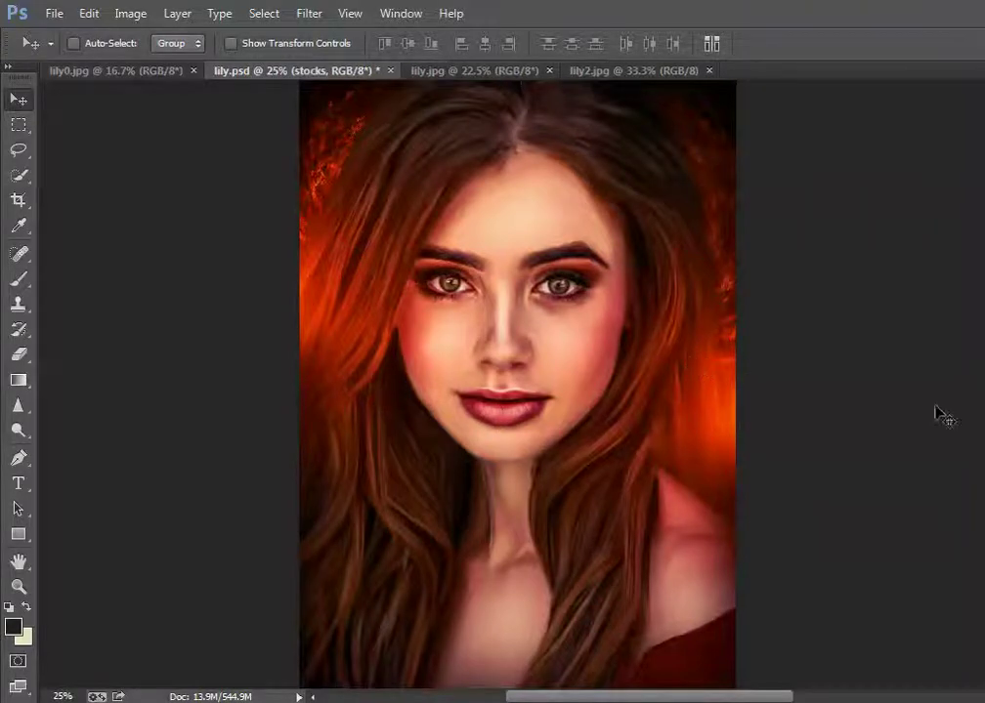
pyautogui.scroll(-2, 720, 354)
pyautogui.hotkey('ctrl', '+')
pyautogui.hotkey('ctrl', '+')
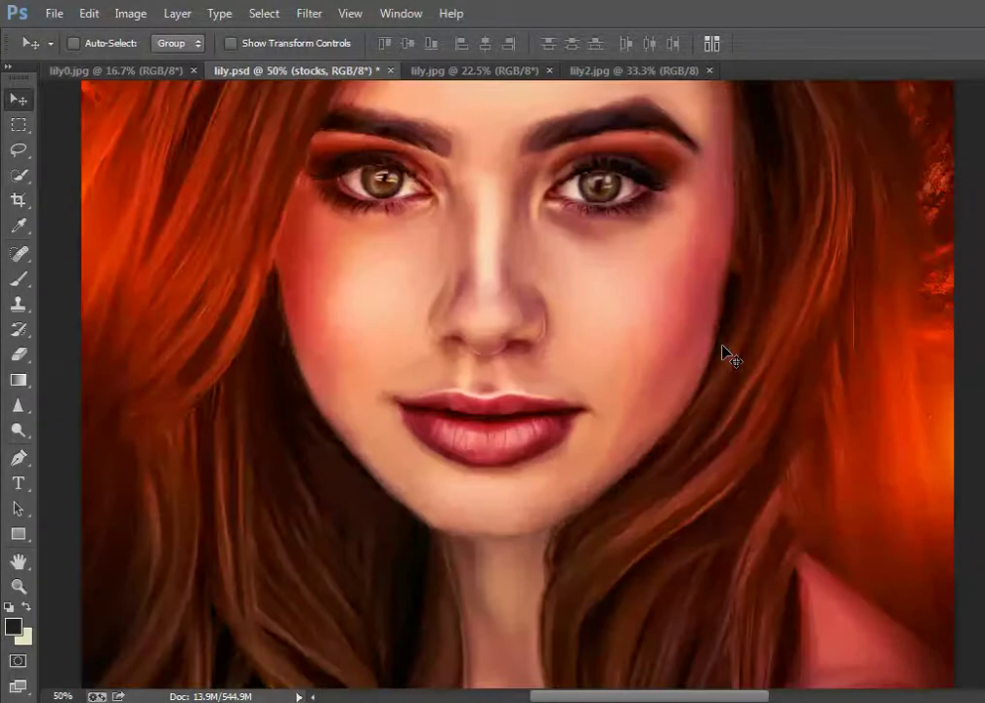
pyautogui.scroll(2, 734, 352)
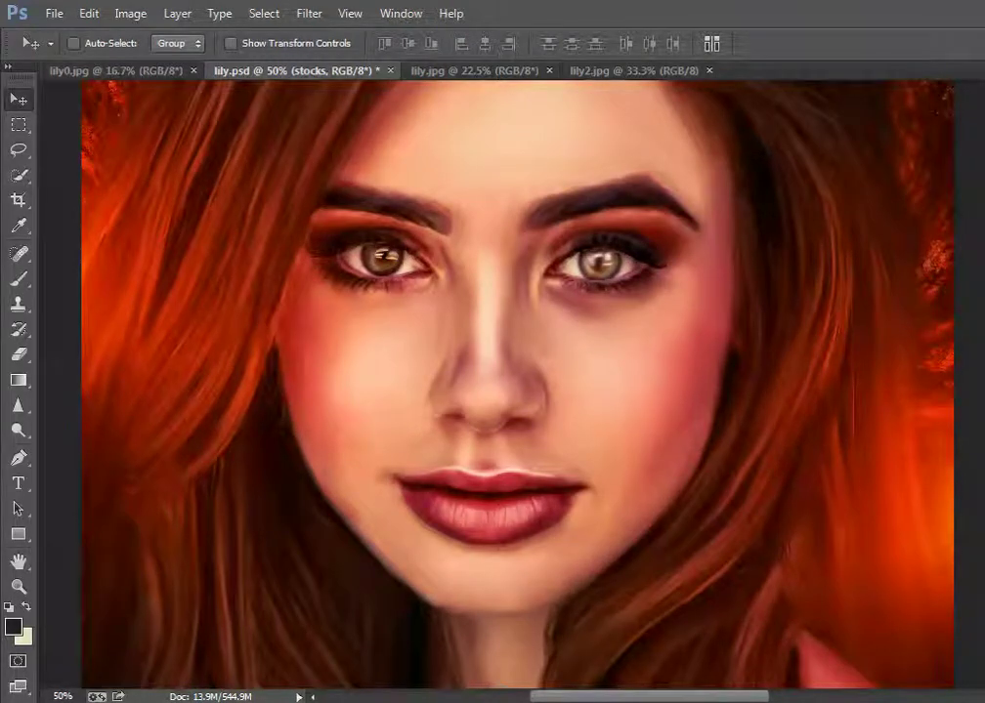
pyautogui.scroll(2, 863, 396)
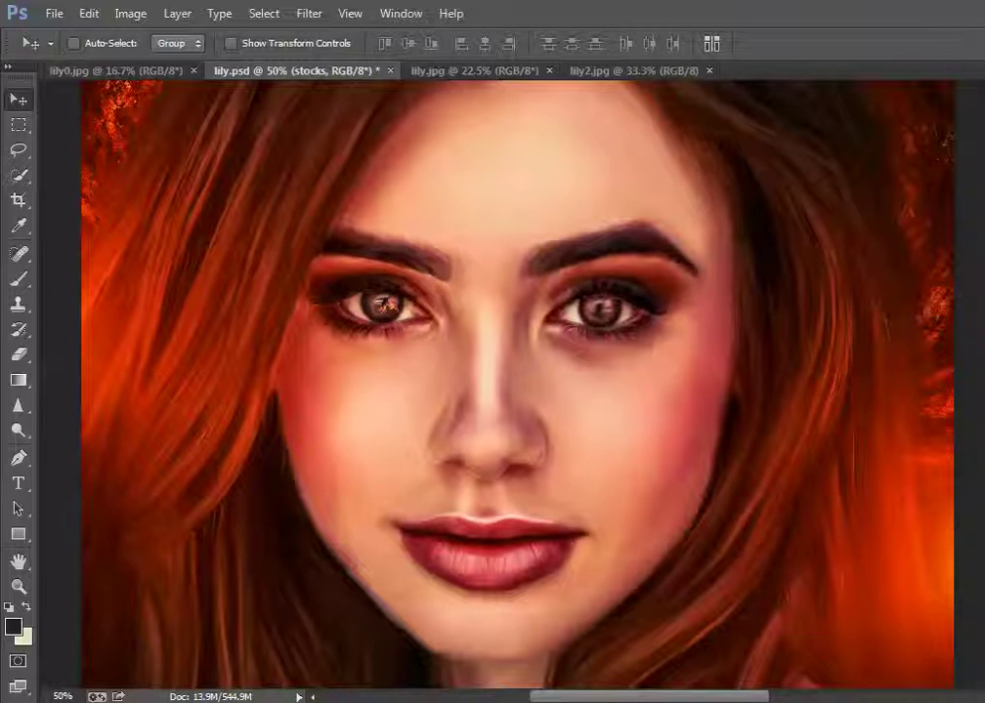
# Paint orange flecks into both irises and a yellow glow along their lower edges
pyautogui.moveTo(383, 303); pyautogui.dragTo(377, 305)
pyautogui.moveTo(600, 311); pyautogui.dragTo(610, 315)
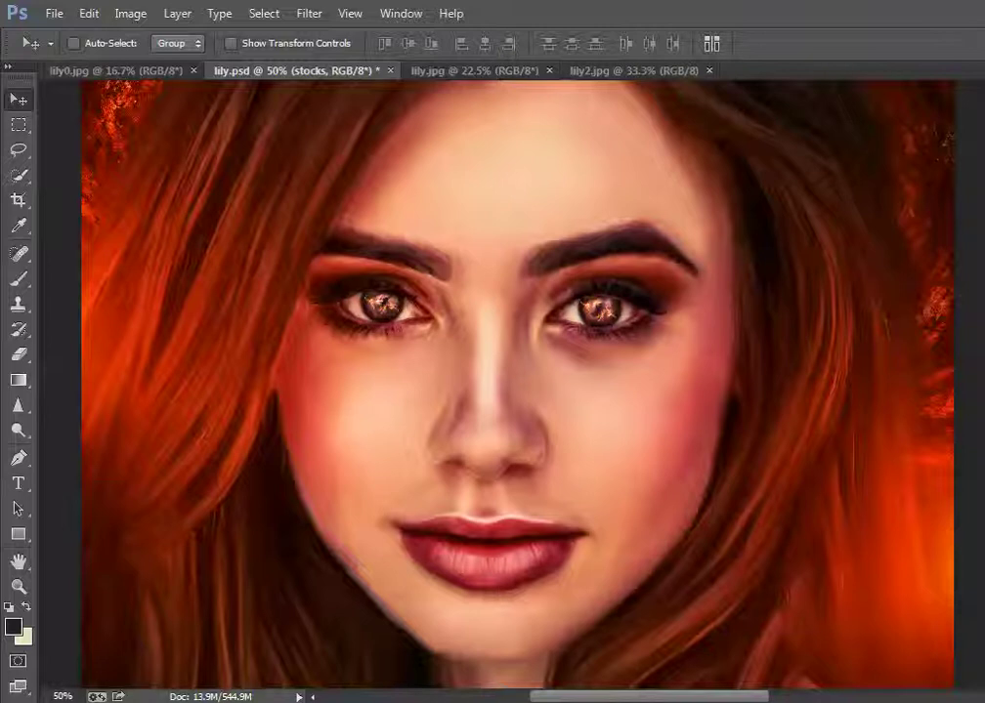
pyautogui.moveTo(369, 314); pyautogui.dragTo(401, 316)
pyautogui.moveTo(591, 319); pyautogui.dragTo(618, 319)
pyautogui.hotkey('alt', '[')
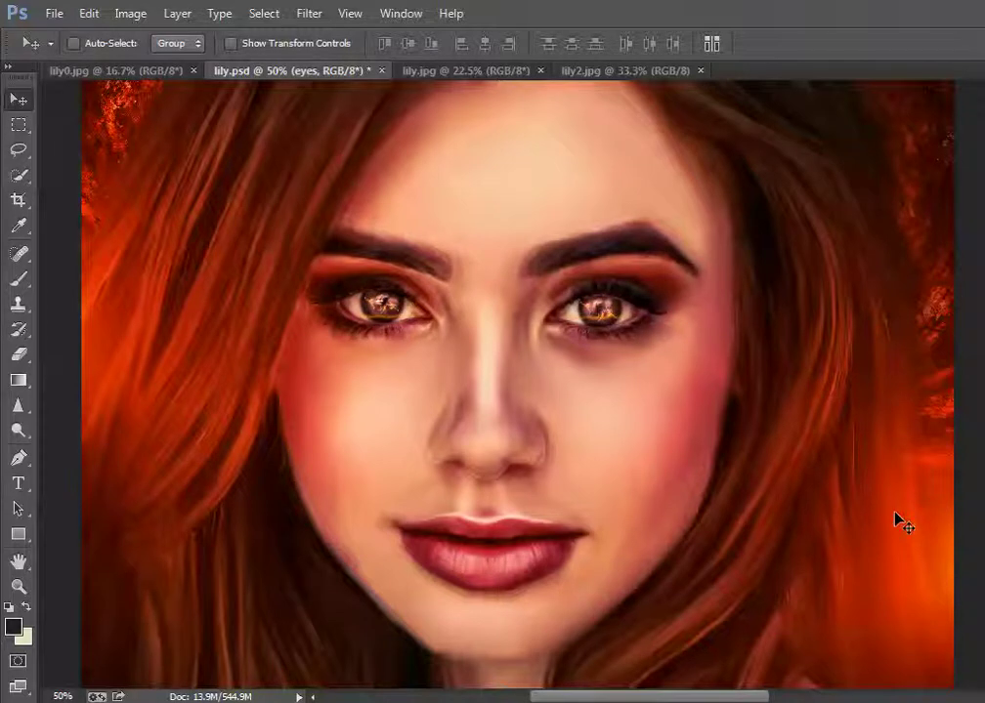
# Zoom out, in, and back out to review the whole signed portrait at 16.7%
pyautogui.hotkey('ctrl', '-')
pyautogui.hotkey('ctrl', '-')
pyautogui.hotkey('ctrl', '-')
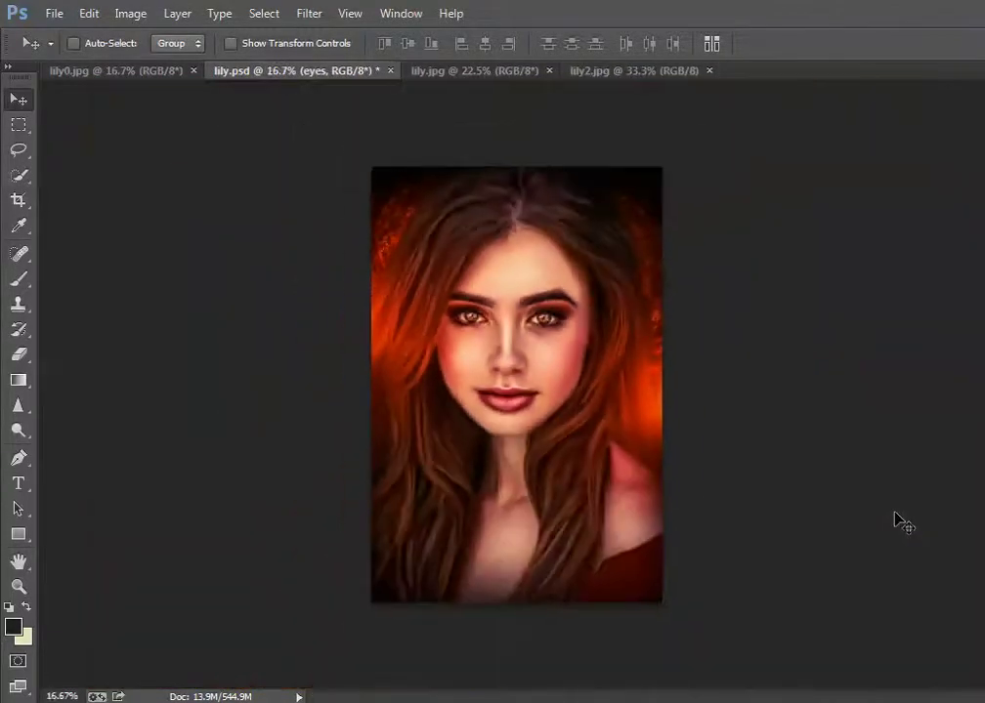
pyautogui.hotkey('ctrl', '+')
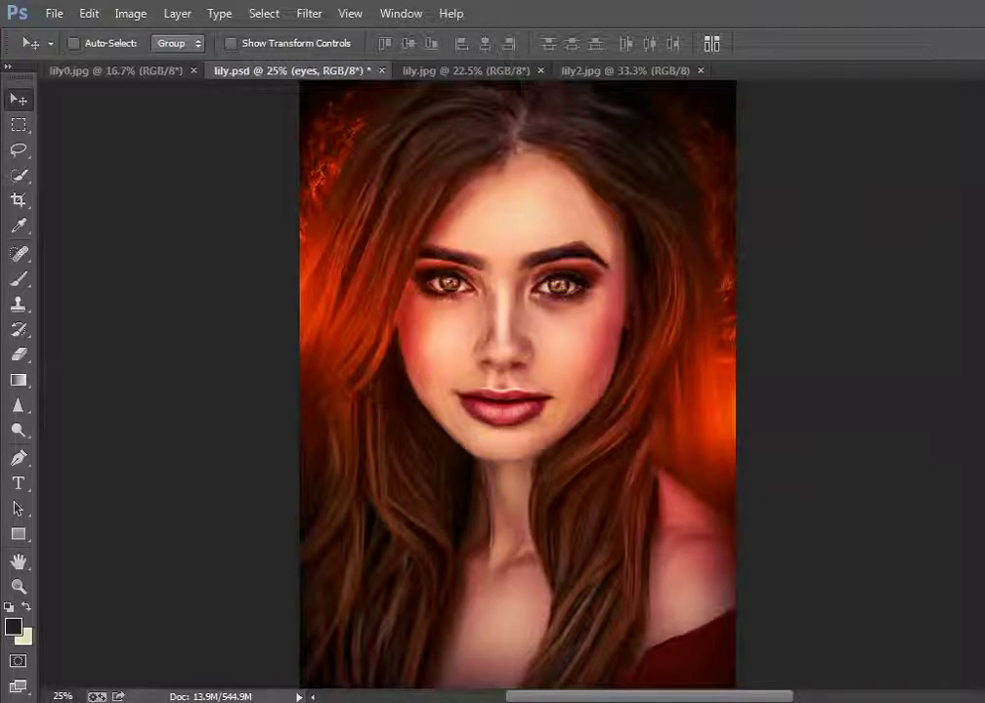
pyautogui.hotkey('ctrl', '-')
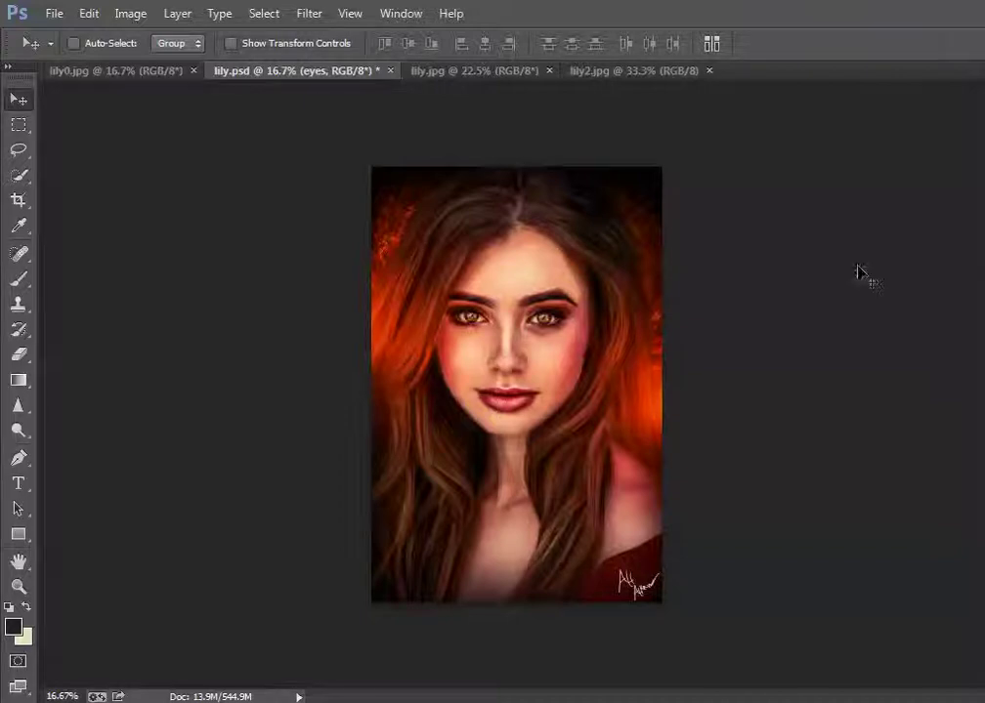
# Switch from lily.jpg to the lily2.jpg before-and-after collage
pyautogui.click(503, 71)
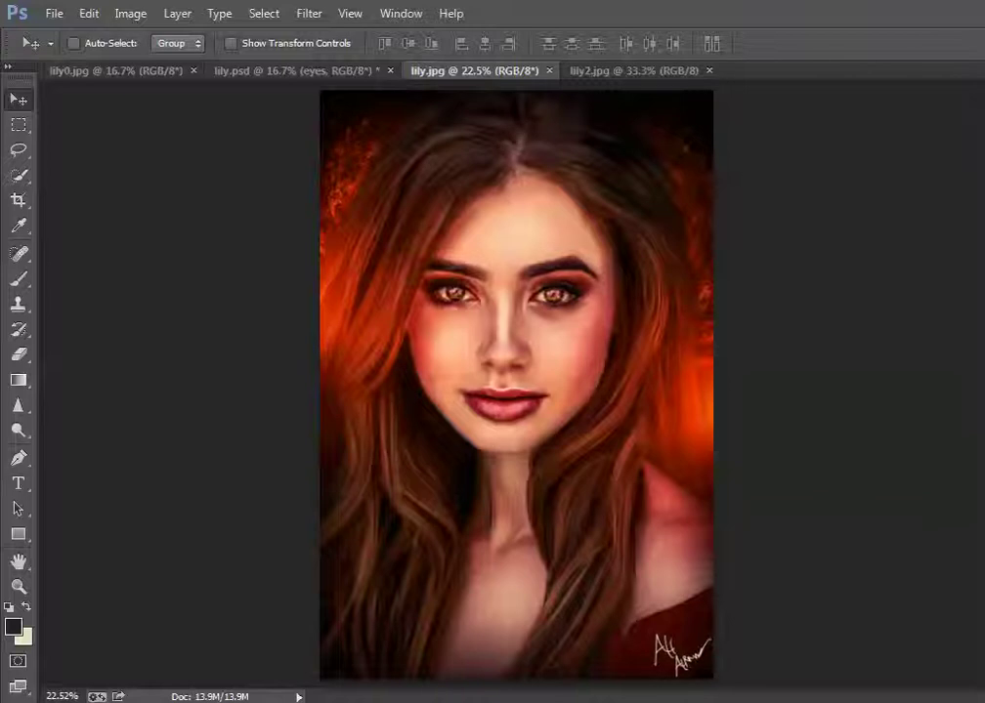
pyautogui.click(665, 73)
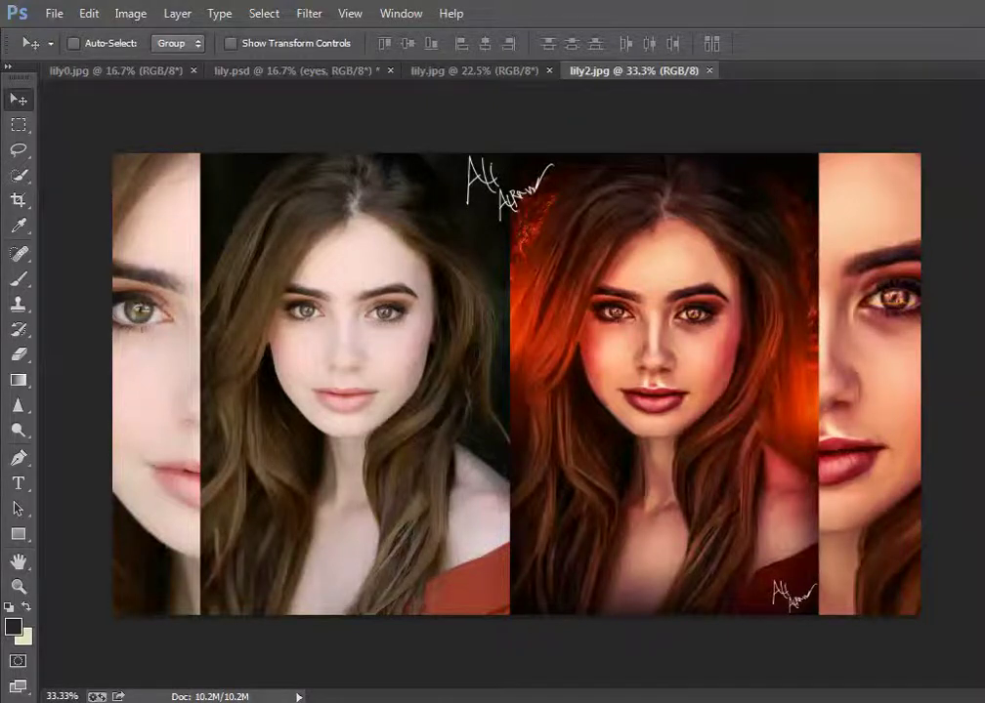
# Zoom to 50% and pan the collage, then zoom out and return to lily.jpg
pyautogui.hotkey('ctrl', '+')
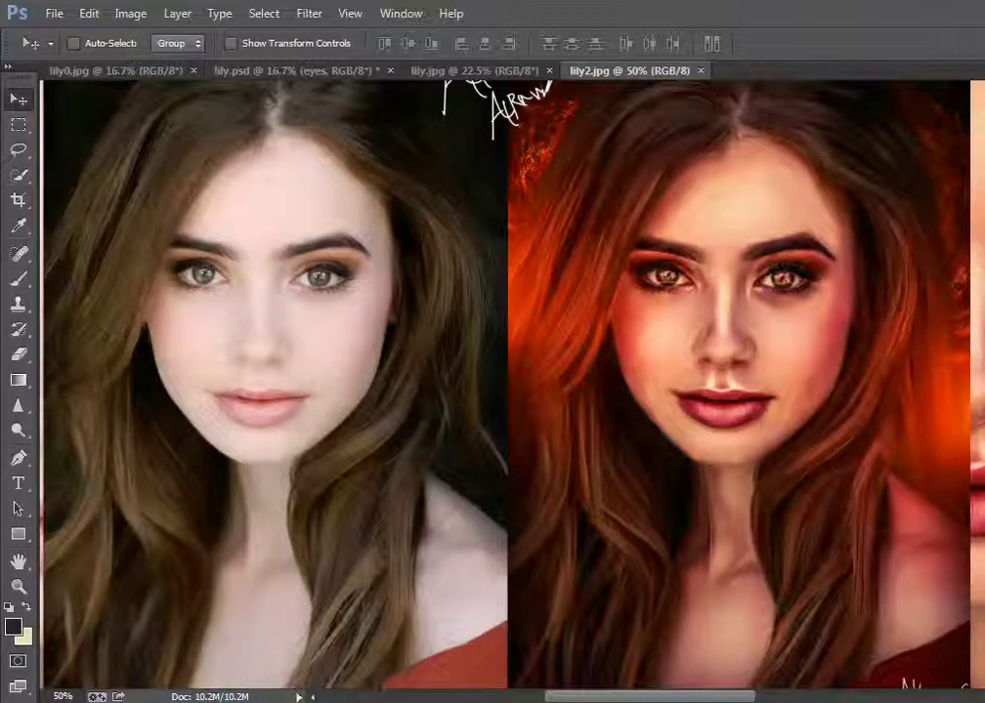
pyautogui.moveTo(752, 696)
pyautogui.mouseDown()
pyautogui.moveTo(703, 696)
pyautogui.moveTo(782, 696)
pyautogui.moveTo(691, 688)
pyautogui.moveTo(733, 690)
pyautogui.moveTo(703, 685)
pyautogui.mouseUp()
pyautogui.hotkey('ctrl', '-')
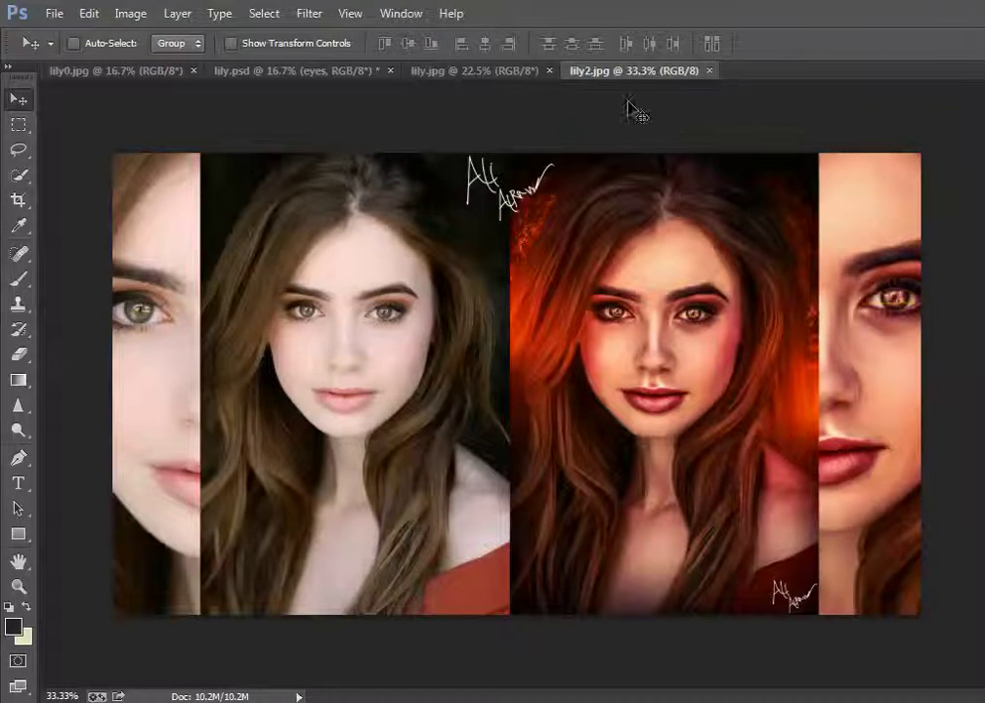
pyautogui.click(520, 71)
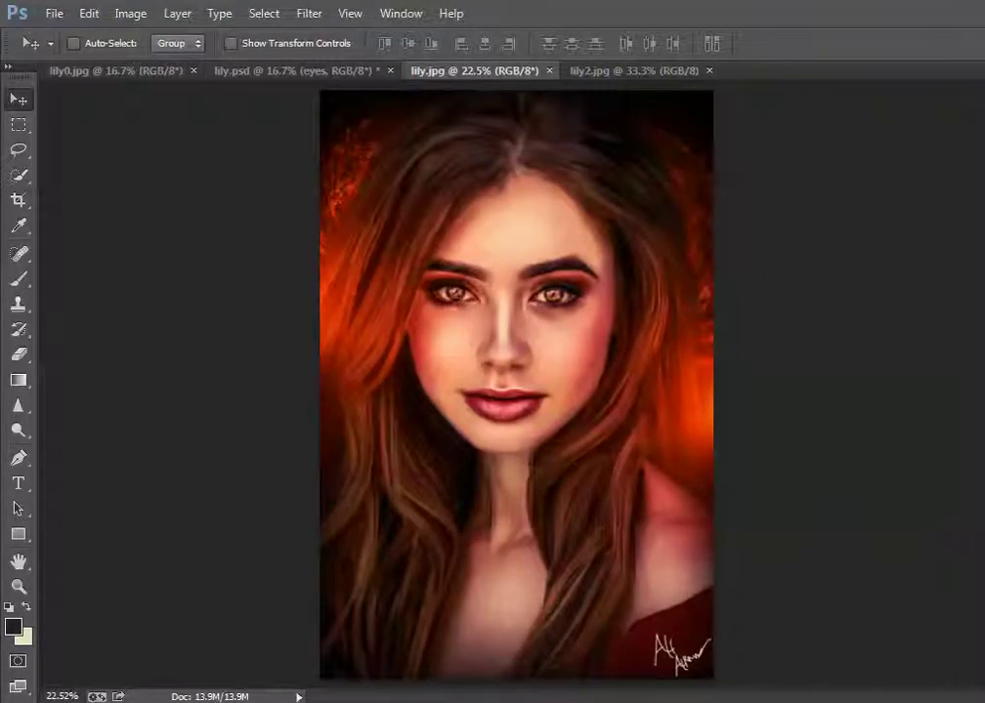
pyautogui.hotkey('ctrl', '+')
pyautogui.hotkey('ctrl', '+')
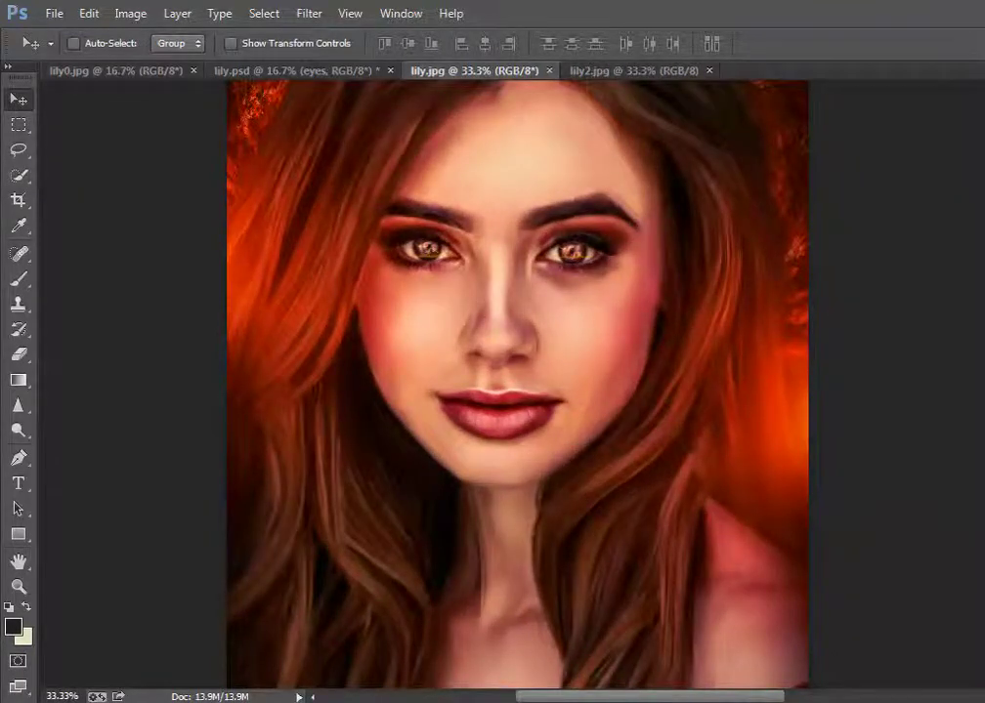
pyautogui.scroll(2, 518, 390)
pyautogui.scroll(1, 517, 391)
pyautogui.scroll(1, 518, 391)
pyautogui.scroll(1, 517, 391)
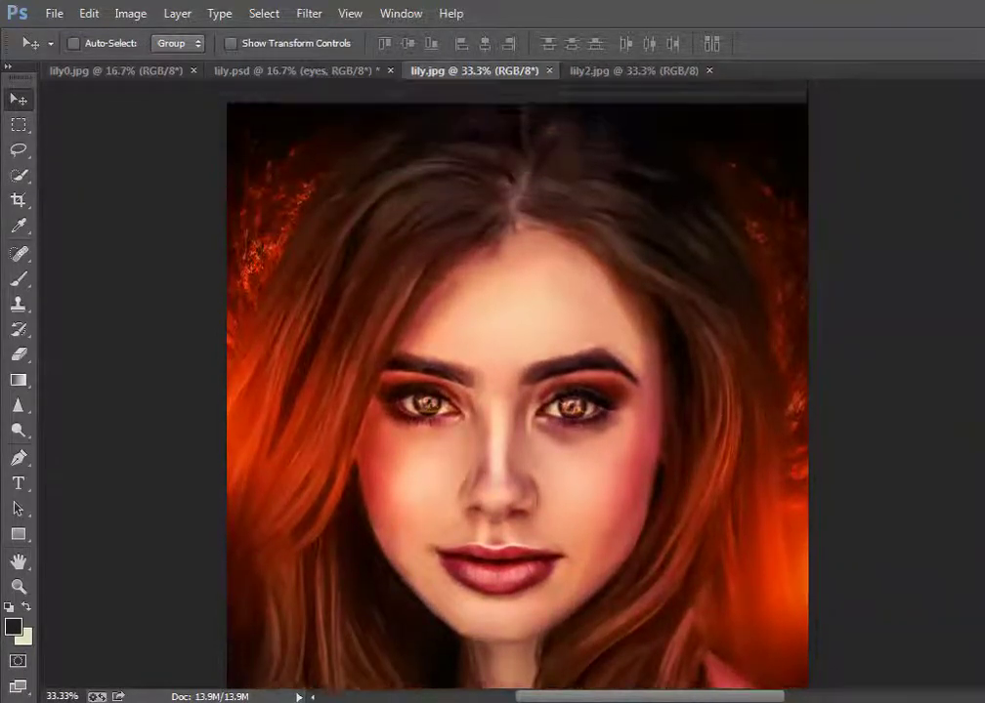
pyautogui.scroll(-1, 518, 390)
pyautogui.scroll(-1, 518, 390)
pyautogui.scroll(-2, 517, 390)
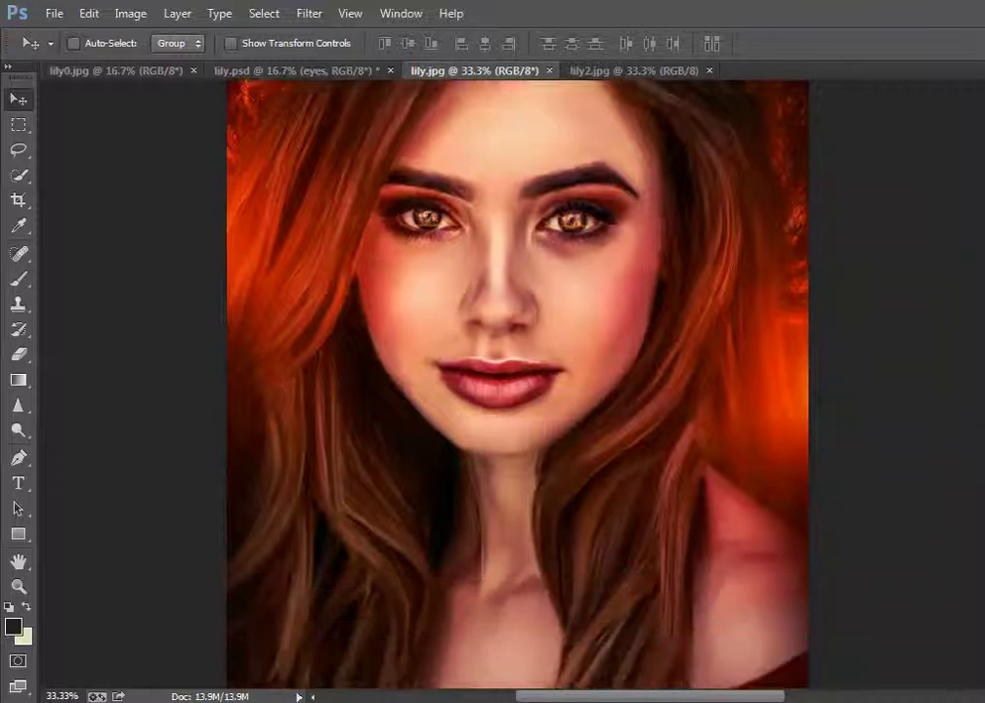
pyautogui.scroll(-1, 518, 391)
pyautogui.scroll(-1, 518, 390)
pyautogui.scroll(-1, 518, 390)
pyautogui.scroll(-1, 517, 390)
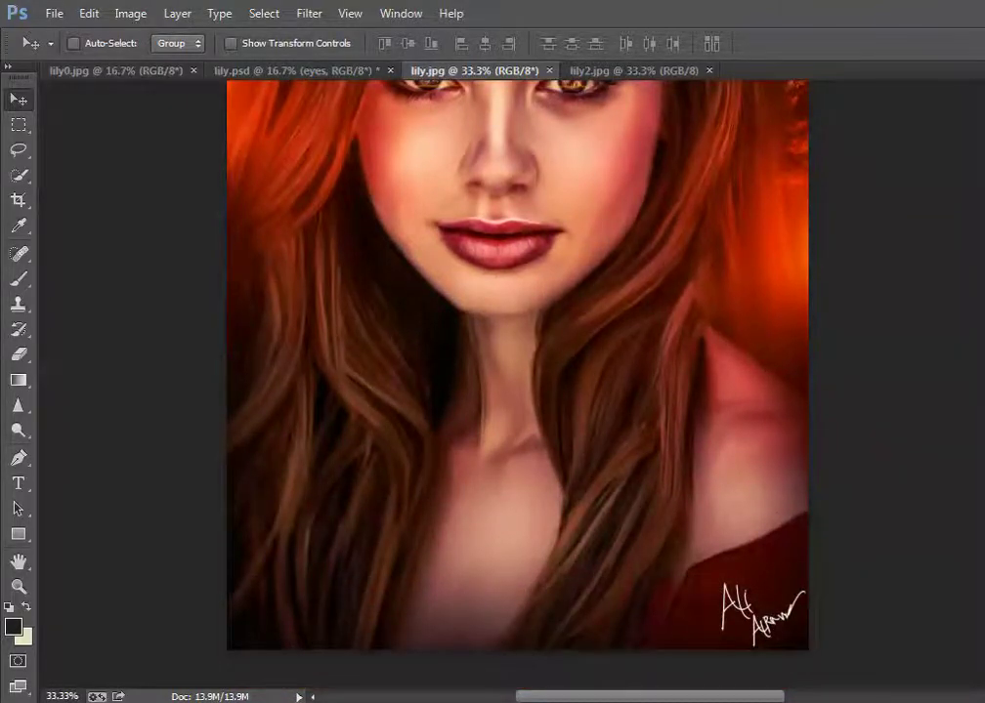
pyautogui.scroll(2, 518, 391)
pyautogui.hotkey('ctrl', '-')
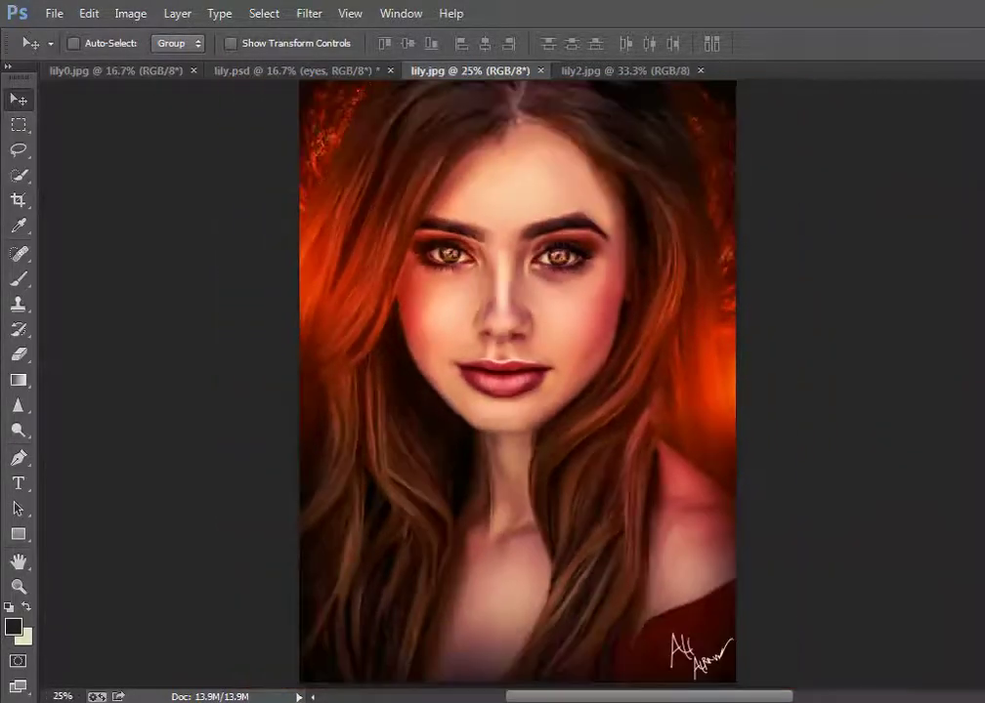